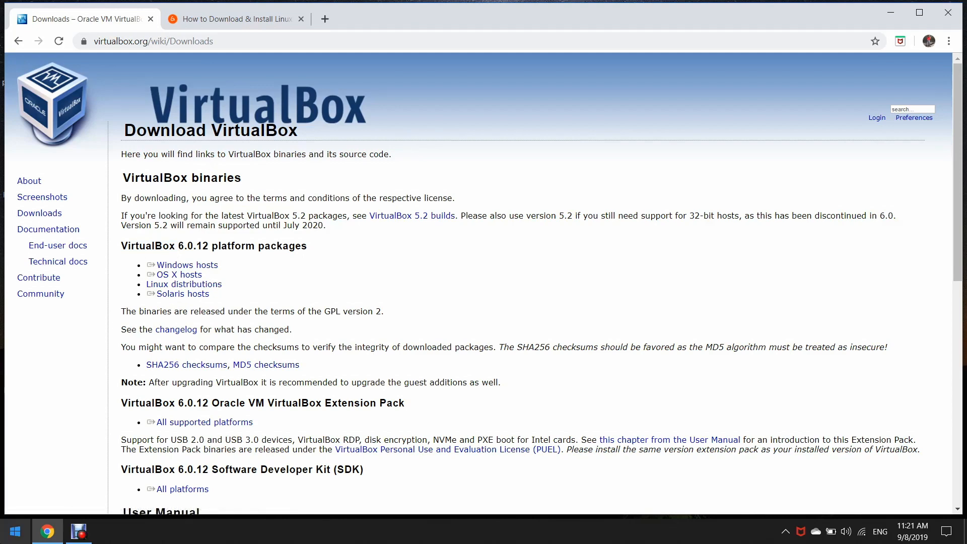
Open the Windows Start menu from the taskbar.
{"action": "left_click", "coordinate": [15, 531]}
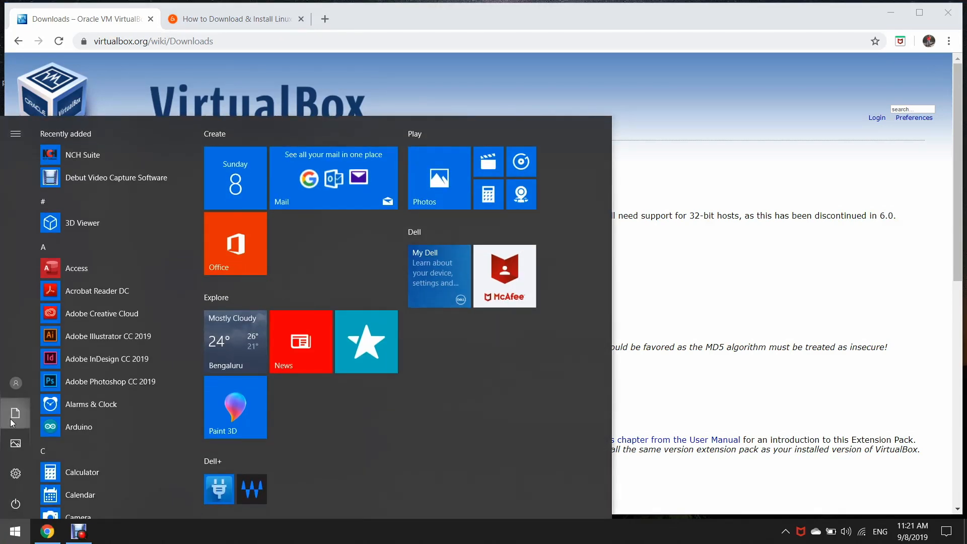
Run the VirtualBox-6.0.10-132072-Win installer from File Explorer's Downloads folder.
{"action": "left_click", "coordinate": [13, 422]}
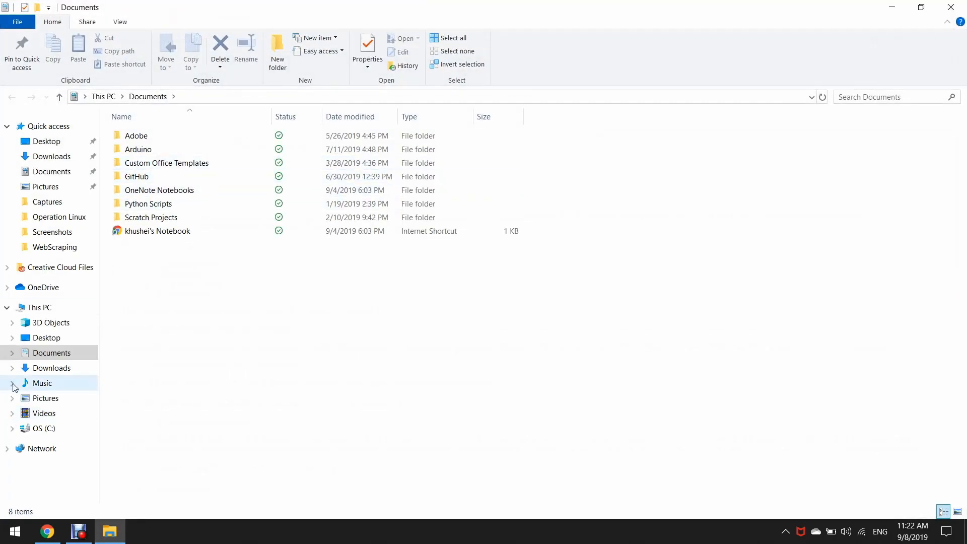
{"action": "left_click", "coordinate": [55, 372]}
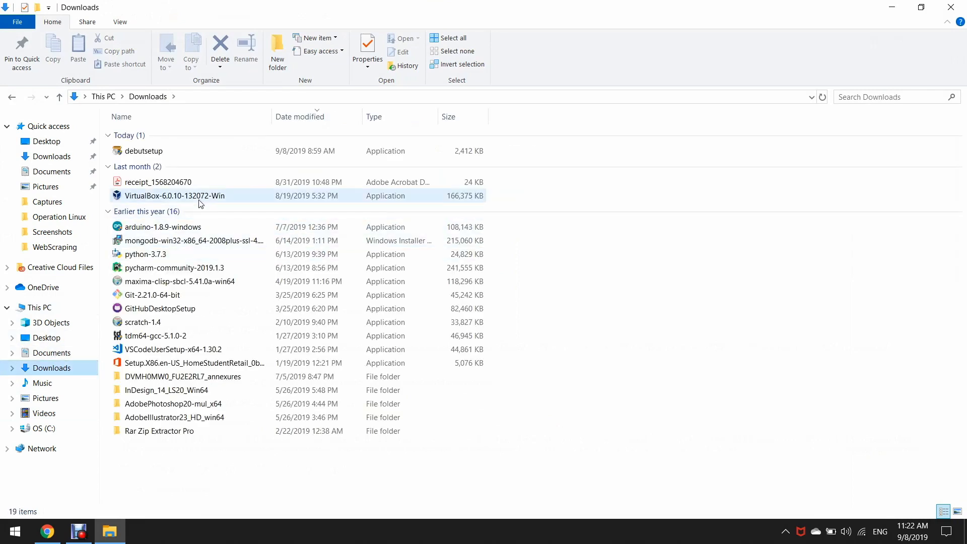
{"action": "left_click", "coordinate": [199, 201]}
{"action": "double_click", "coordinate": [201, 203]}
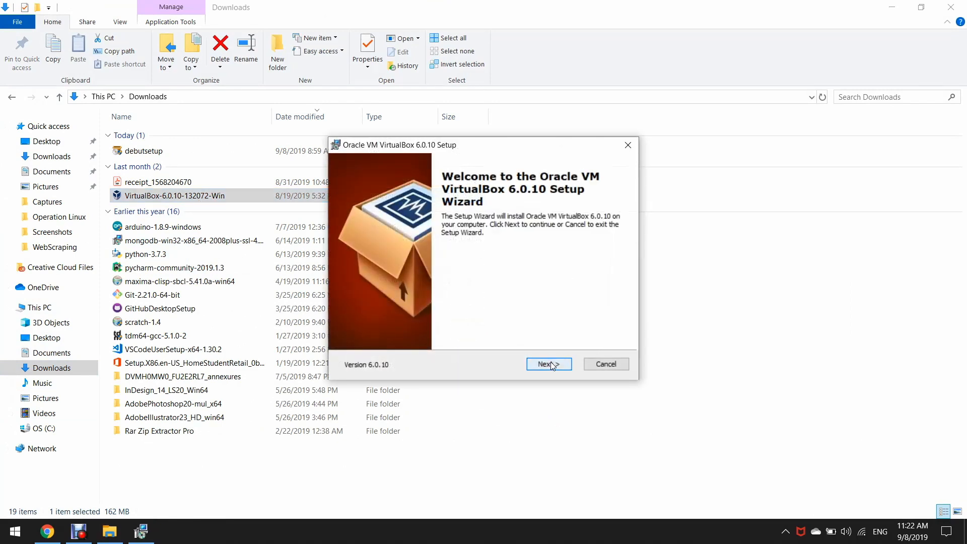
Keep default VirtualBox features, skip the desktop shortcut, and accept the network interfaces warning.
{"action": "left_click", "coordinate": [550, 364]}
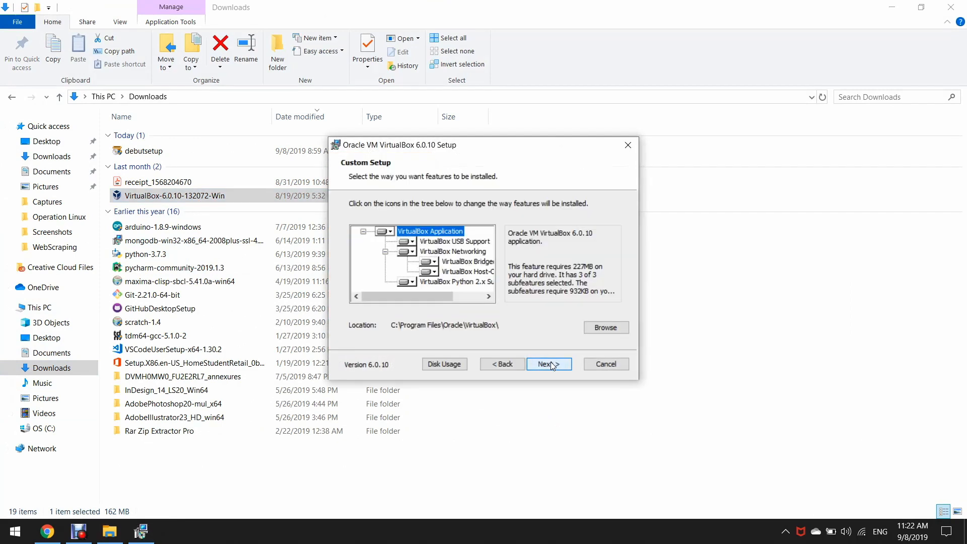
{"action": "left_click", "coordinate": [552, 363]}
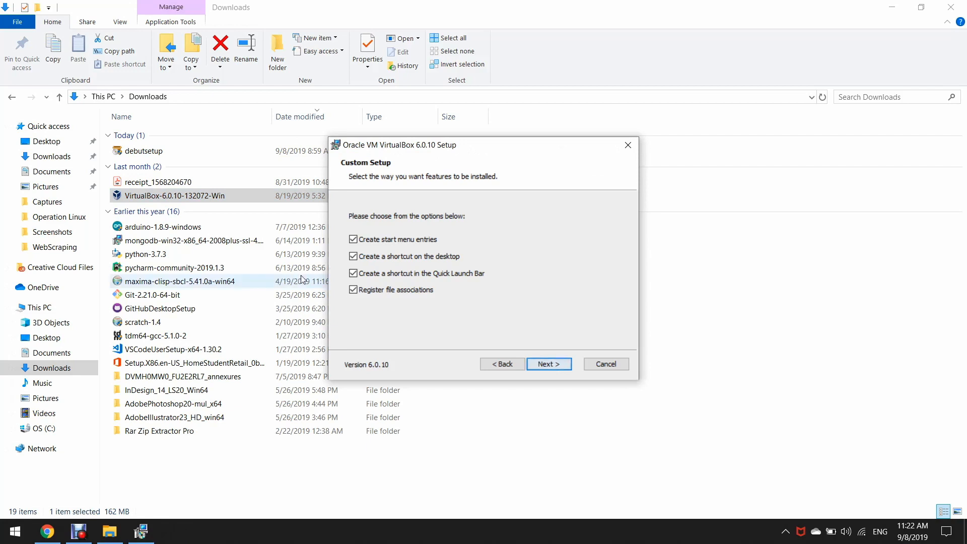
{"action": "left_click", "coordinate": [381, 258]}
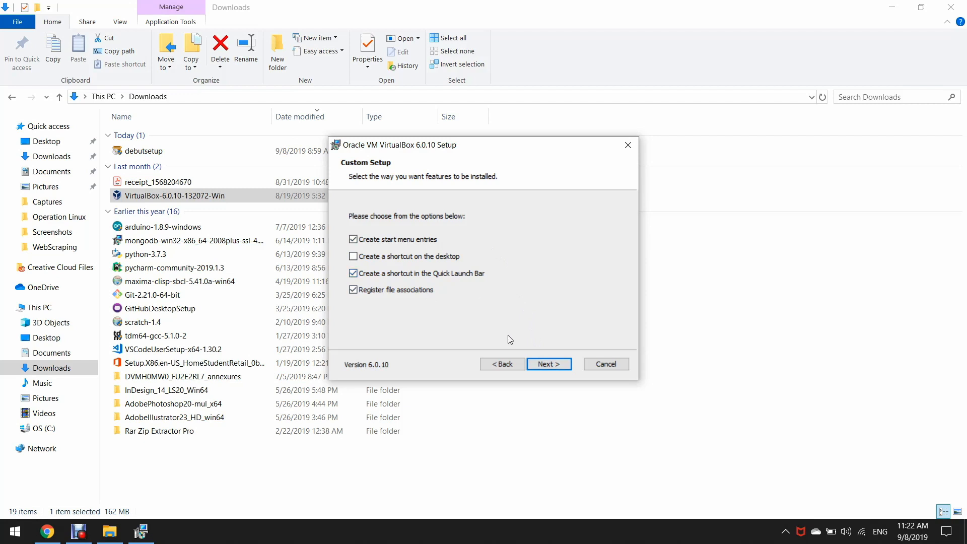
{"action": "left_click", "coordinate": [560, 373]}
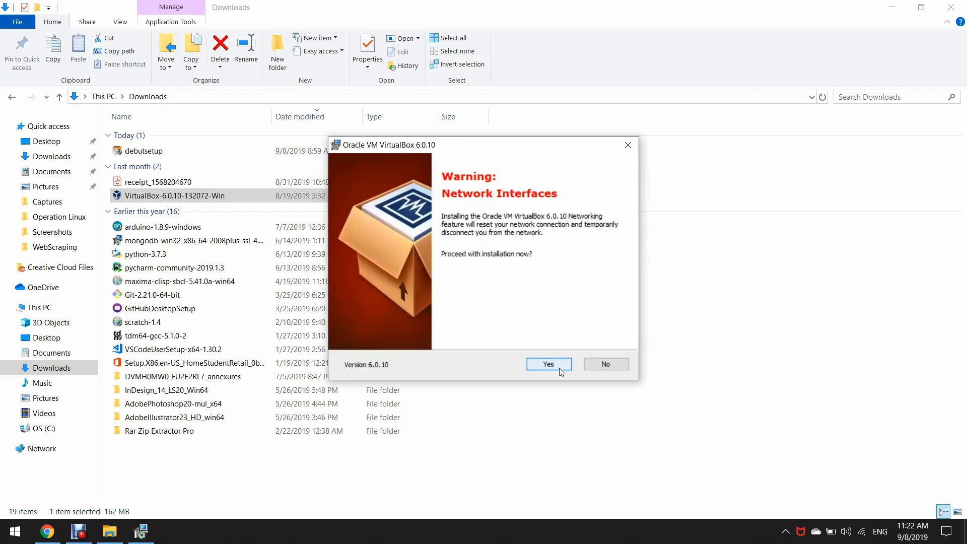
{"action": "left_click", "coordinate": [561, 372]}
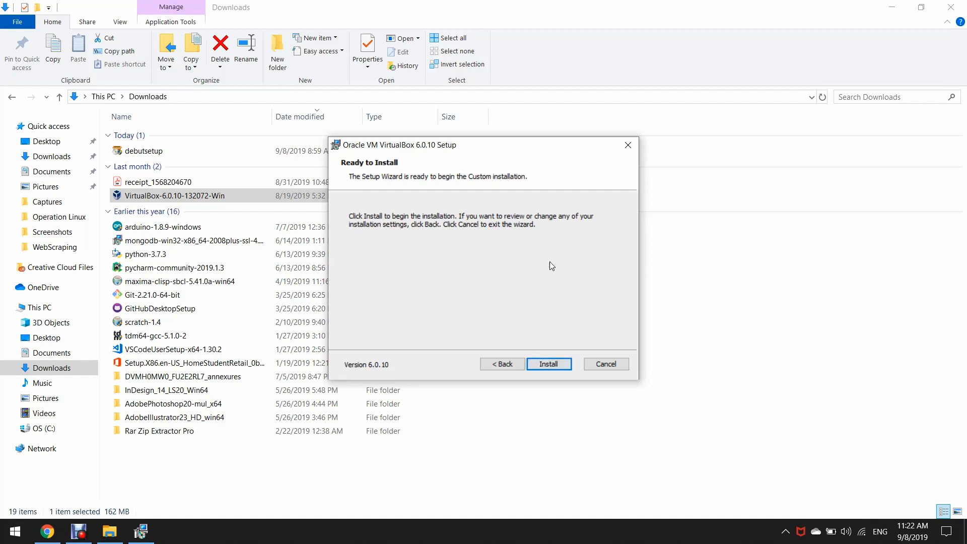
Install VirtualBox 6.0.10, finish the wizard, and minimize the VirtualBox Manager window.
{"action": "left_click", "coordinate": [549, 360]}
{"action": "left_click", "coordinate": [549, 364]}
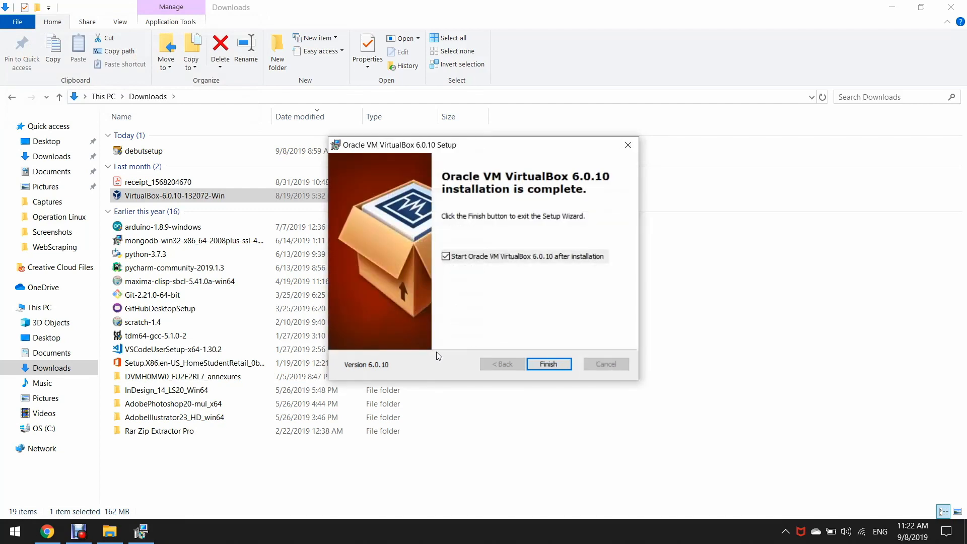
{"action": "left_click", "coordinate": [564, 369]}
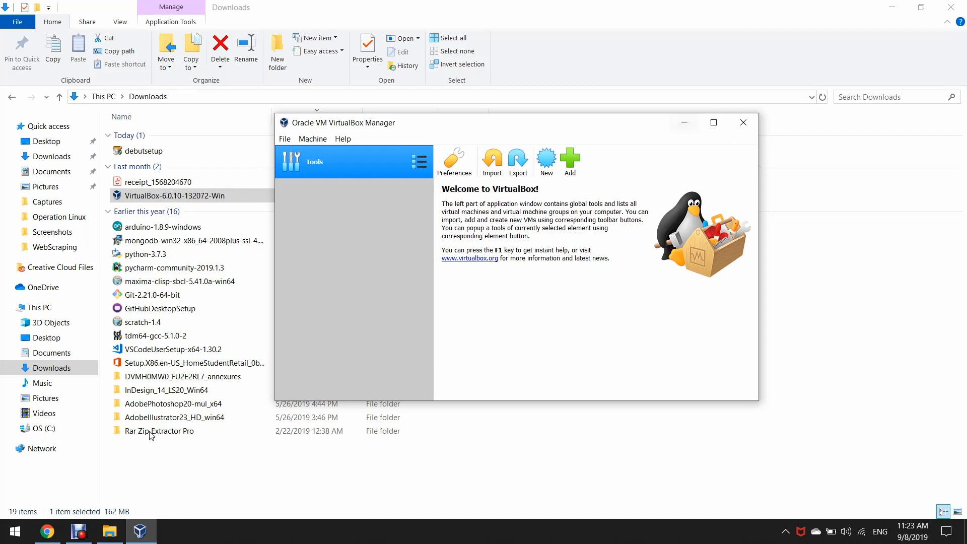
{"action": "left_click", "coordinate": [683, 123]}
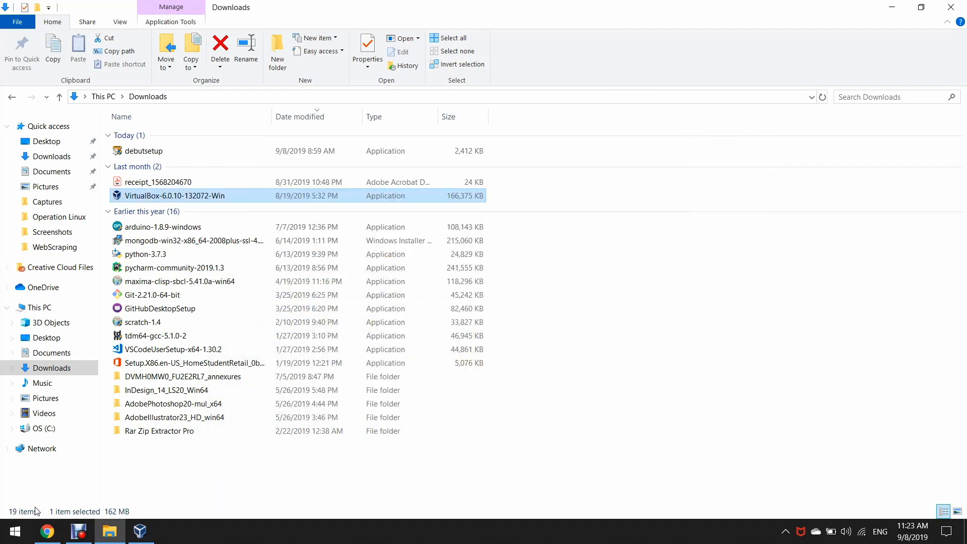
Search 'ubuntu' in a new tab and download Ubuntu Desktop 18.04 LTS from ubuntu.com.
{"action": "left_click", "coordinate": [43, 537]}
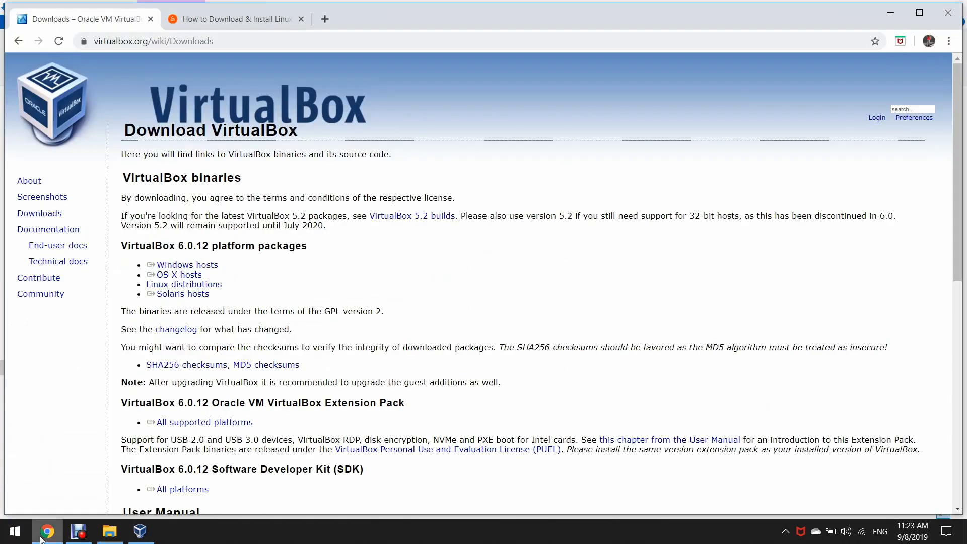
{"action": "left_click", "coordinate": [327, 21]}
{"action": "type", "text": "ubu"}
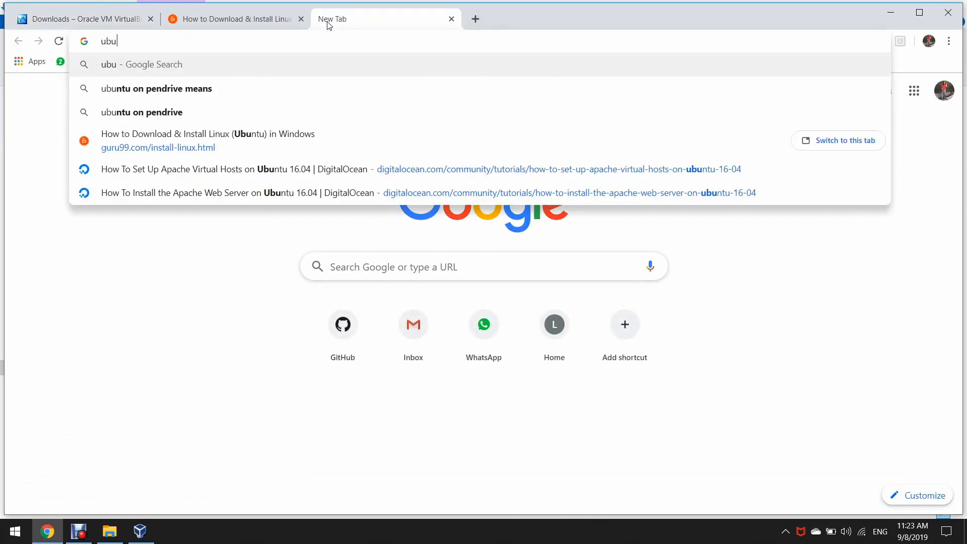
{"action": "type", "text": "ntu"}
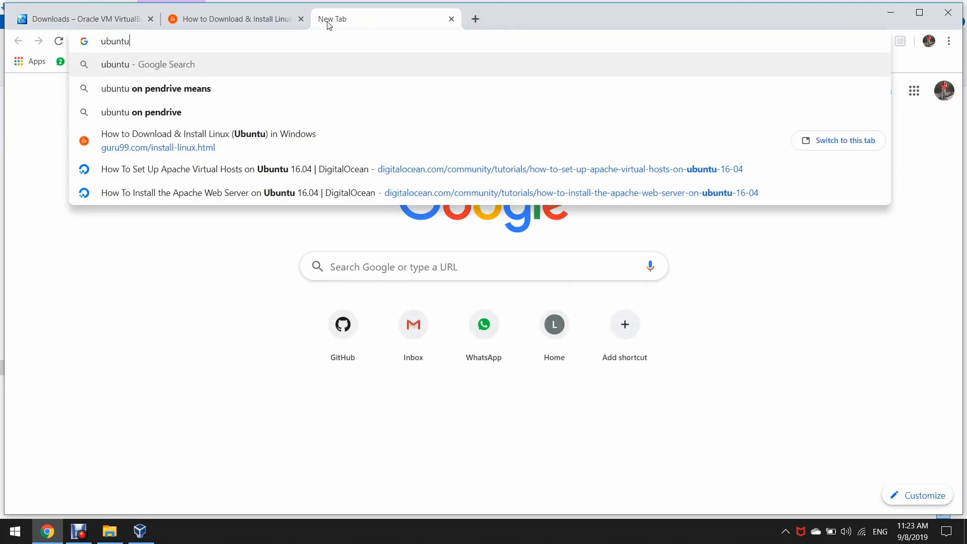
{"action": "key", "text": "Return"}
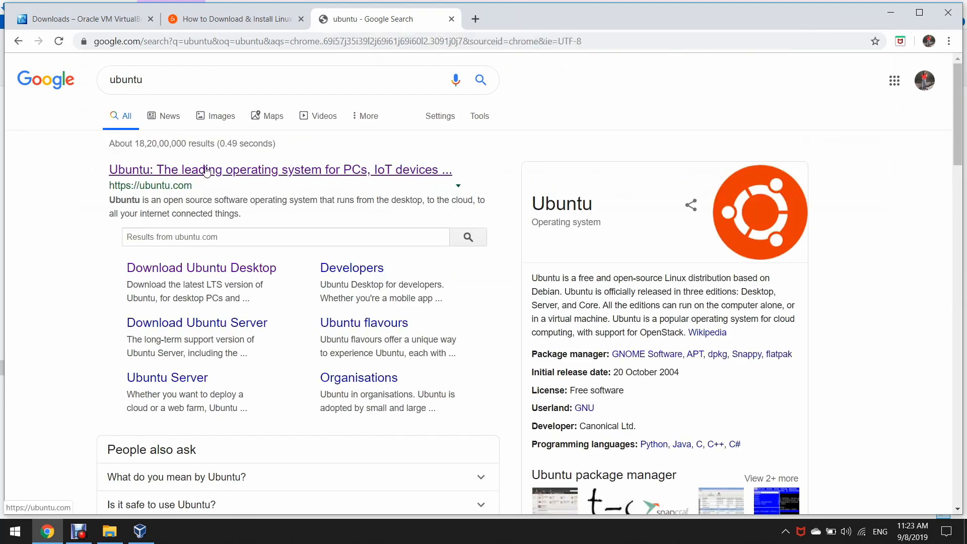
{"action": "left_click", "coordinate": [183, 170]}
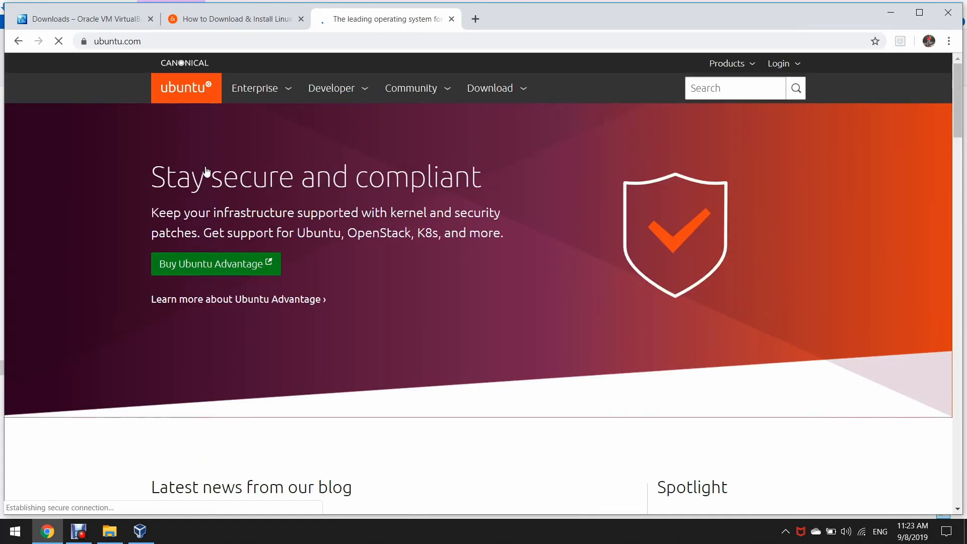
{"action": "left_click", "coordinate": [474, 90]}
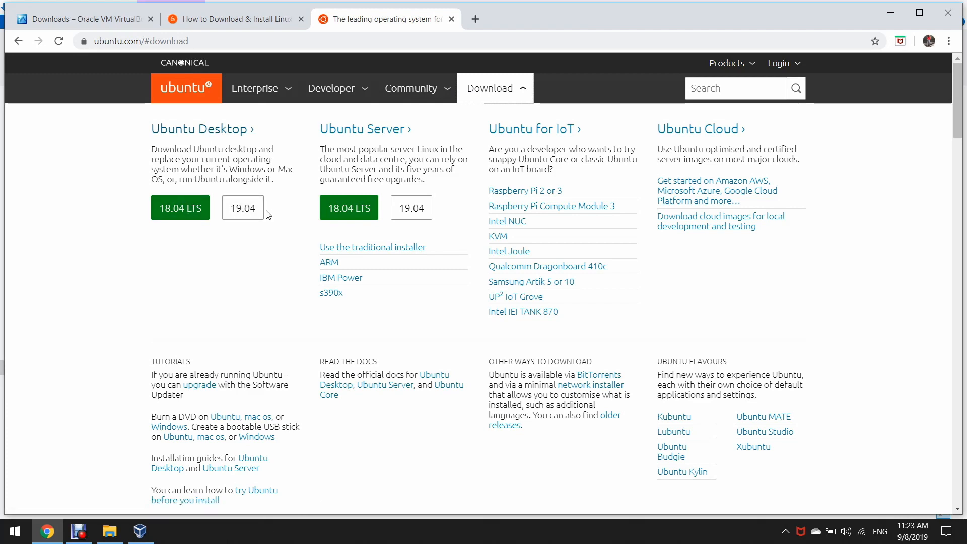
{"action": "left_click", "coordinate": [178, 212]}
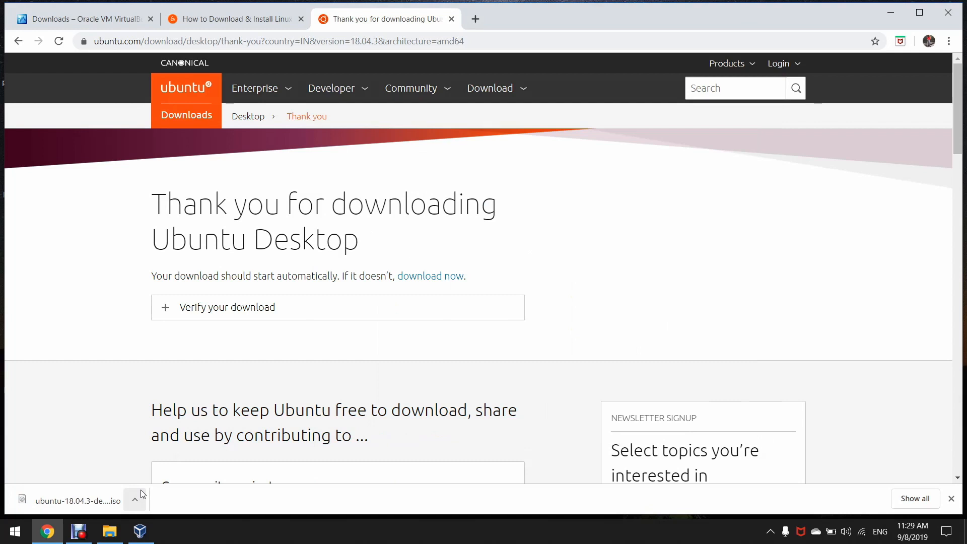
{"action": "left_click", "coordinate": [141, 503]}
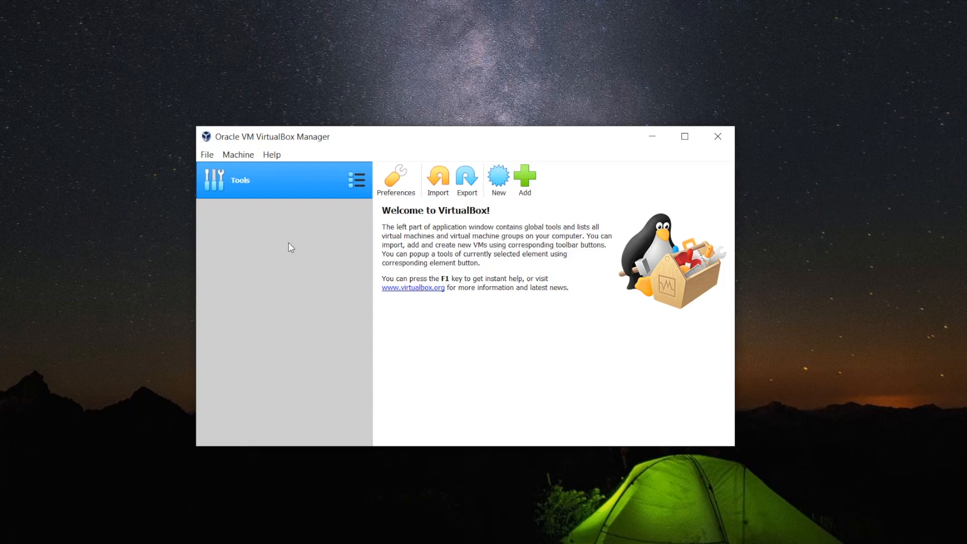
Create a new VM named Ubuntu and change its memory from 1024 to 2048 MB.
{"action": "left_click", "coordinate": [500, 194]}
{"action": "left_click", "coordinate": [499, 177]}
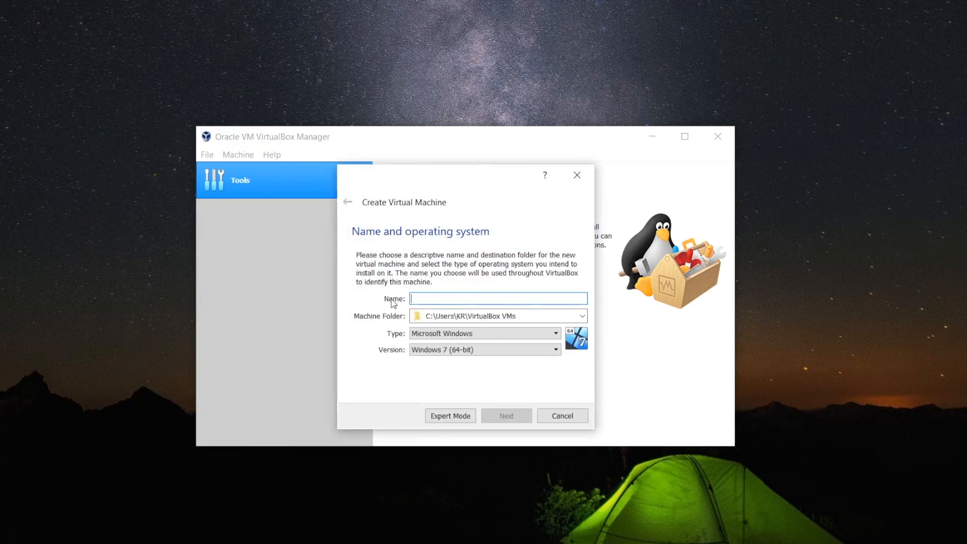
{"action": "type", "text": "Ubuntu"}
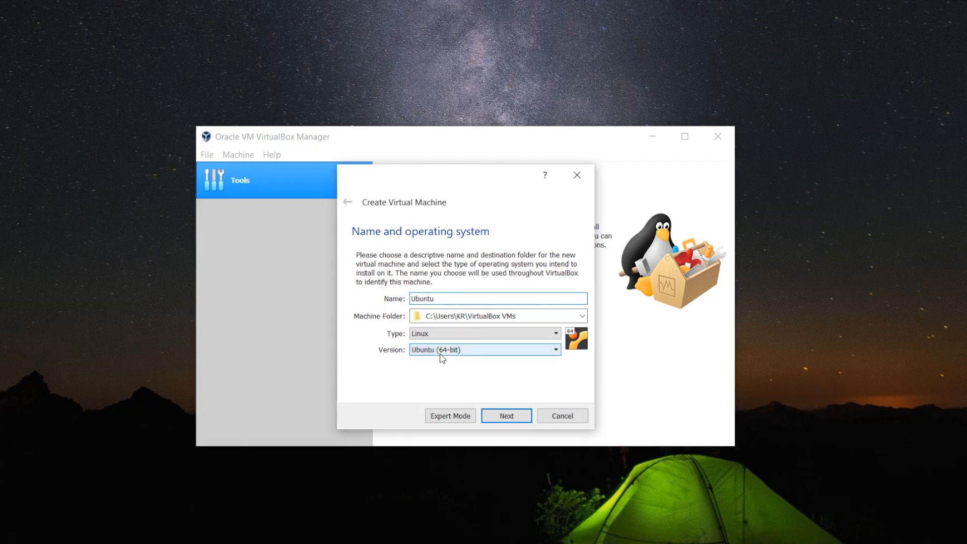
{"action": "left_click", "coordinate": [520, 417]}
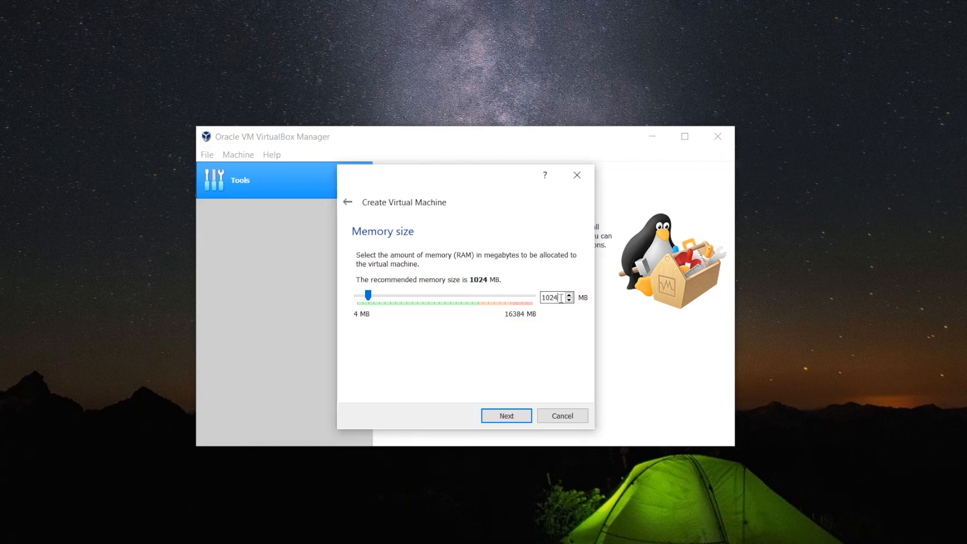
{"action": "key", "text": "BackSpace"}
{"action": "key", "text": "BackSpace"}
{"action": "key", "text": "BackSpace"}
{"action": "key", "text": "BackSpace"}
{"action": "type", "text": "2048"}
{"action": "left_click", "coordinate": [508, 422]}
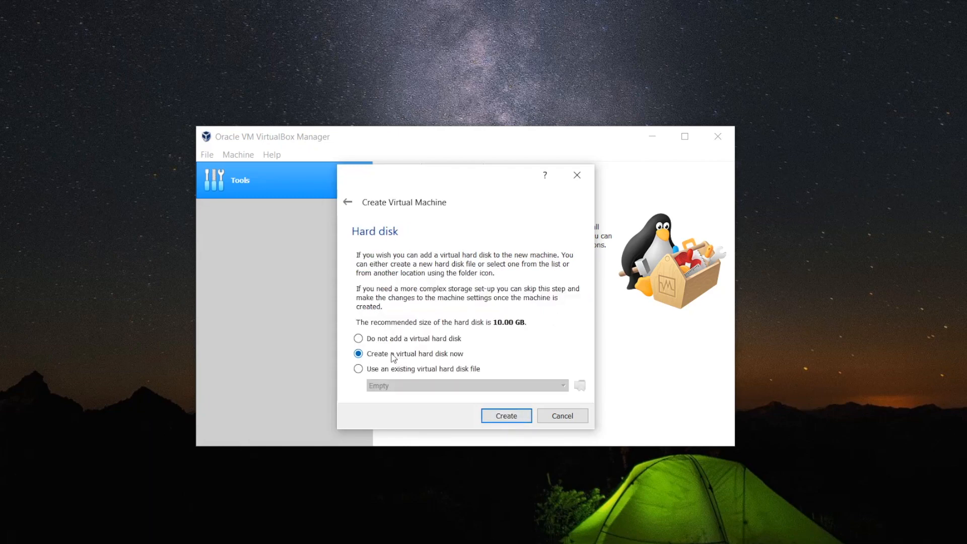
Choose a dynamically allocated VDI disk and change its size from 10.00 to 12.00 GB.
{"action": "left_click", "coordinate": [505, 416]}
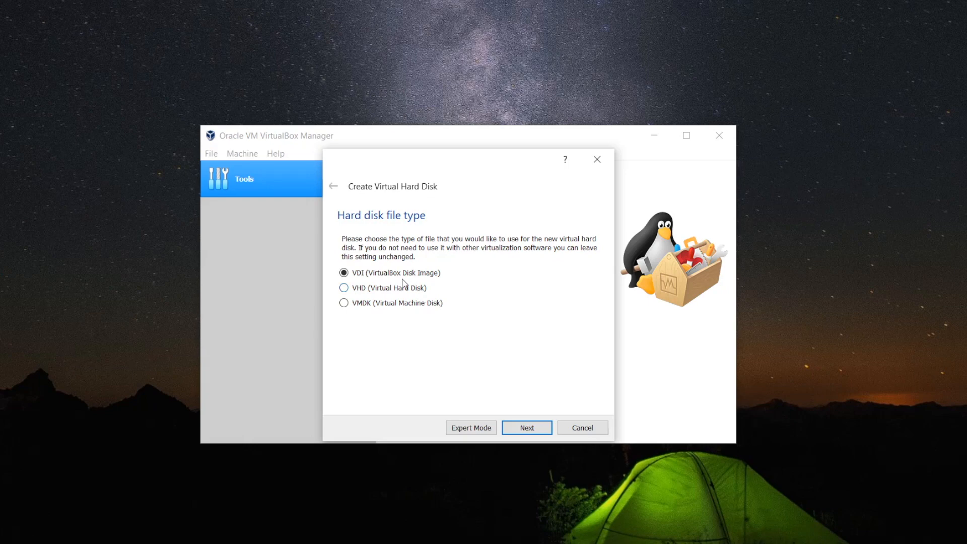
{"action": "left_click", "coordinate": [526, 429]}
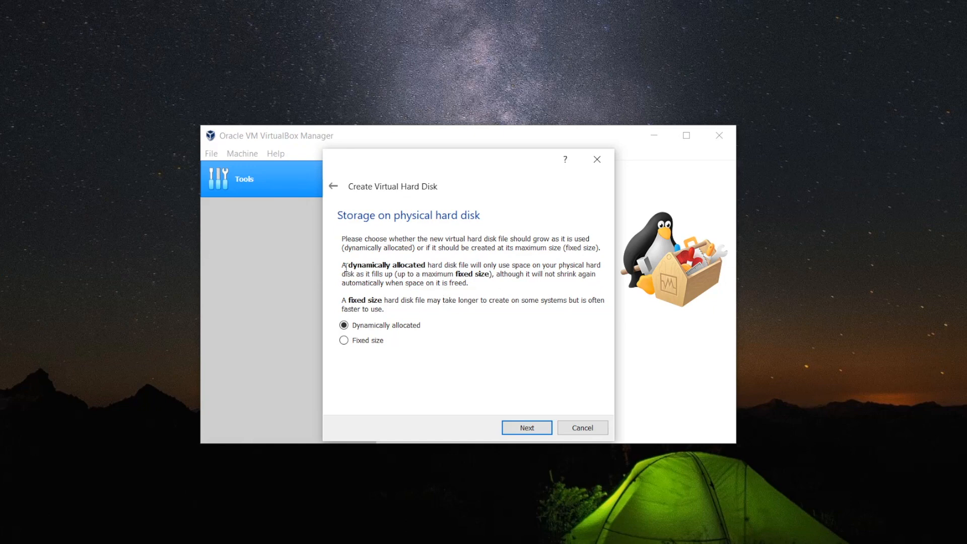
{"action": "left_click", "coordinate": [527, 428]}
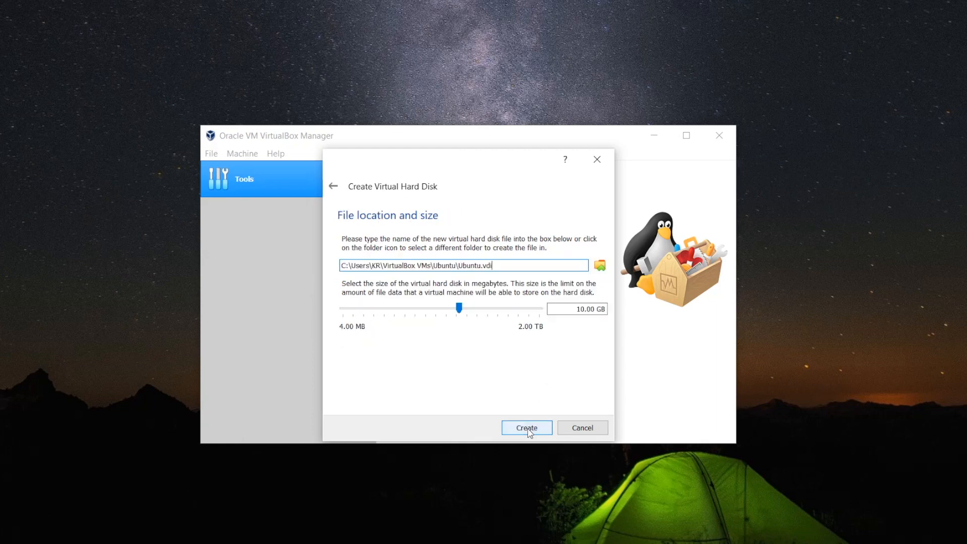
{"action": "left_click", "coordinate": [584, 309]}
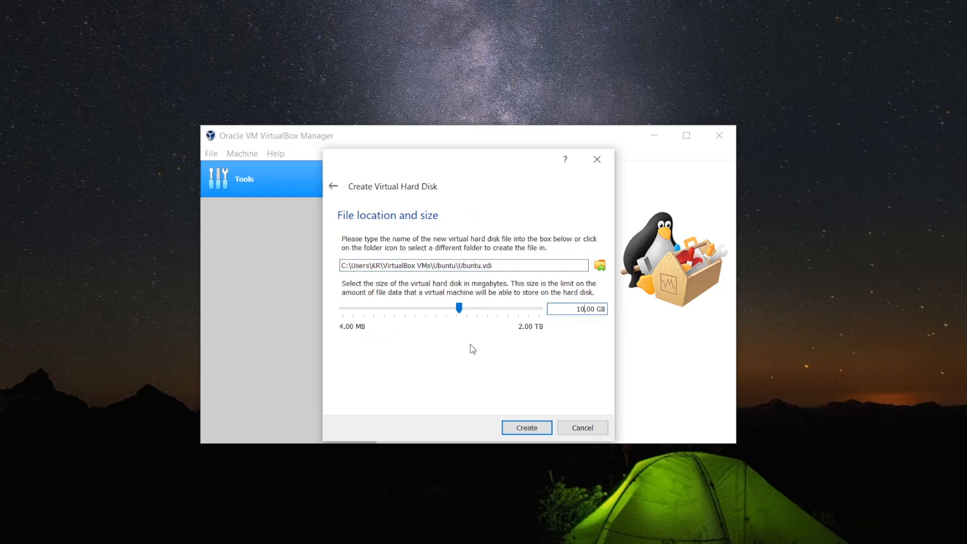
{"action": "key", "text": "BackSpace"}
{"action": "type", "text": "2"}
Create the 12 GB disk and start the Ubuntu machine from the list.
{"action": "left_click", "coordinate": [537, 432]}
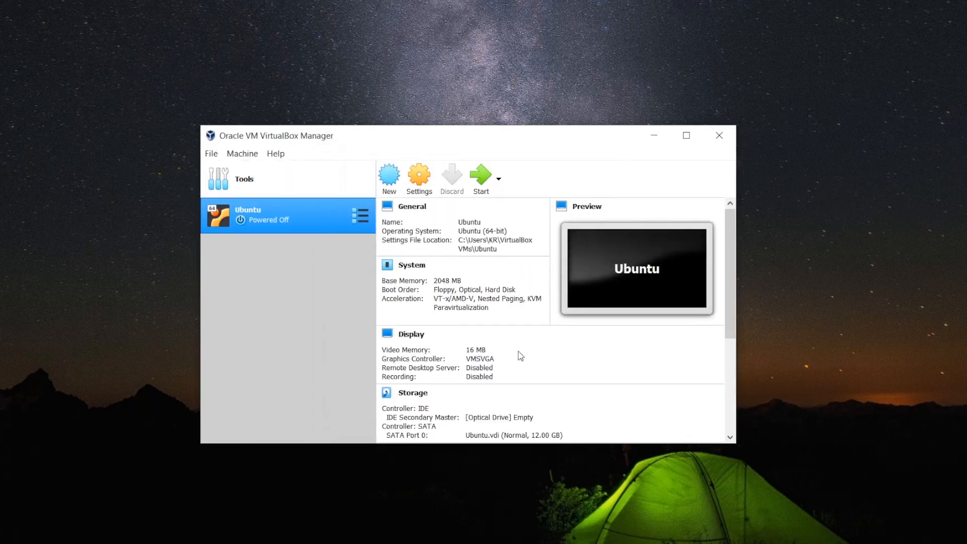
{"action": "double_click", "coordinate": [277, 220]}
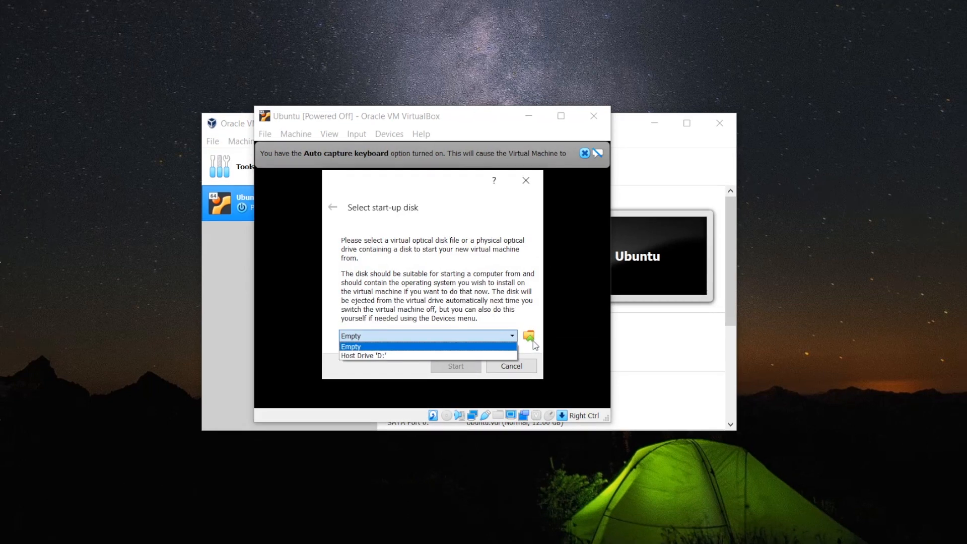
Pick ubuntu-18.04.3-desktop-amd64.iso from Downloads as start-up disk and boot the VM.
{"action": "left_click", "coordinate": [534, 335]}
{"action": "left_click", "coordinate": [534, 342]}
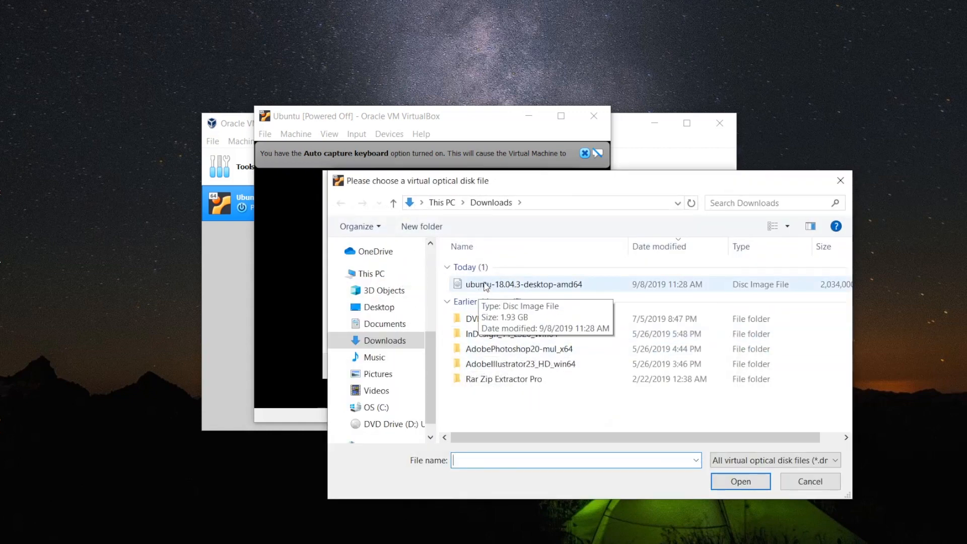
{"action": "left_click", "coordinate": [486, 286]}
{"action": "double_click", "coordinate": [486, 286]}
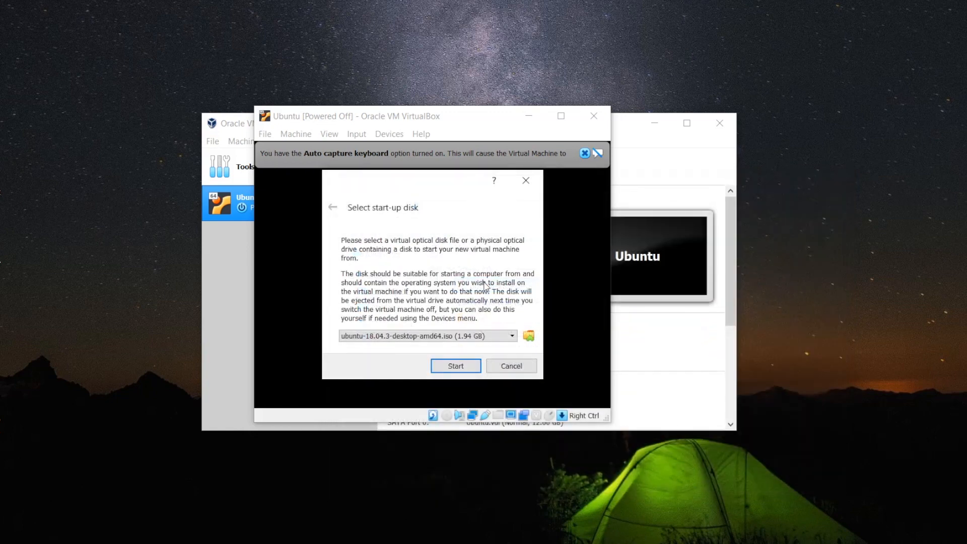
{"action": "left_click", "coordinate": [458, 366]}
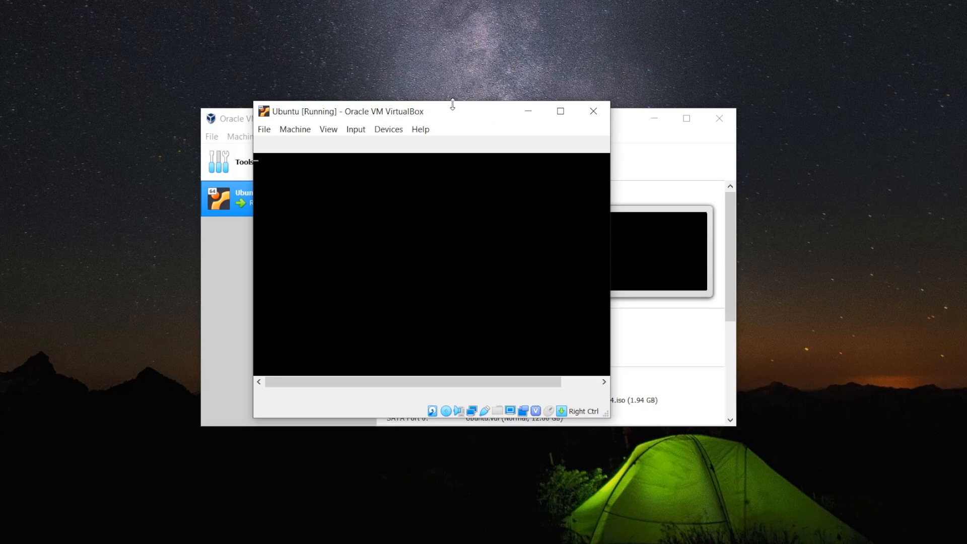
Maximize the Ubuntu VM window, try full-screen mode, then return to windowed view.
{"action": "left_click", "coordinate": [560, 111]}
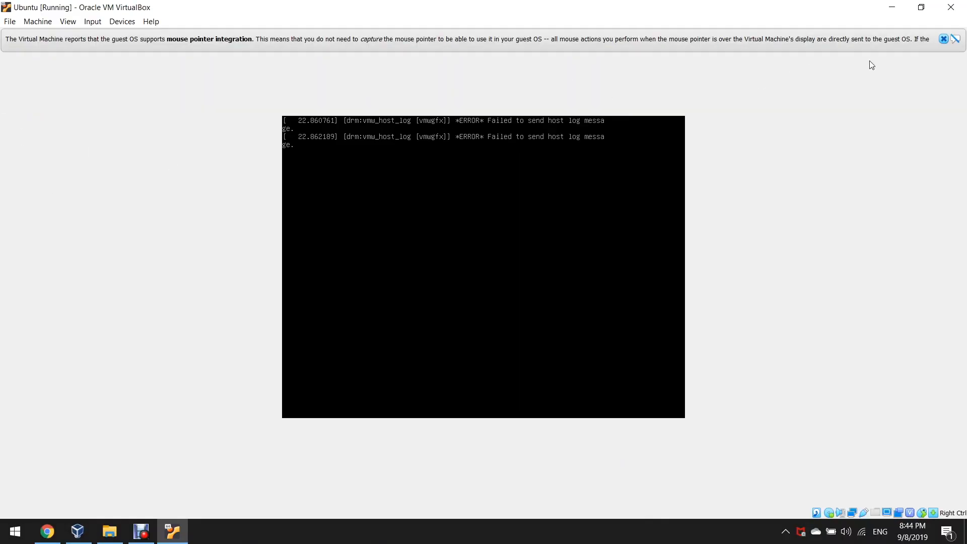
{"action": "left_click", "coordinate": [955, 40]}
{"action": "left_click", "coordinate": [67, 21]}
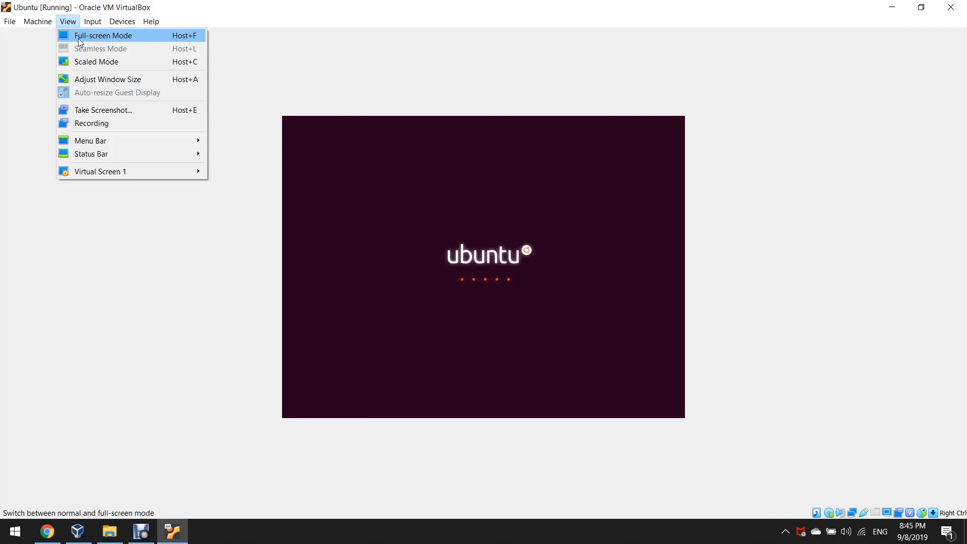
{"action": "left_click", "coordinate": [77, 38]}
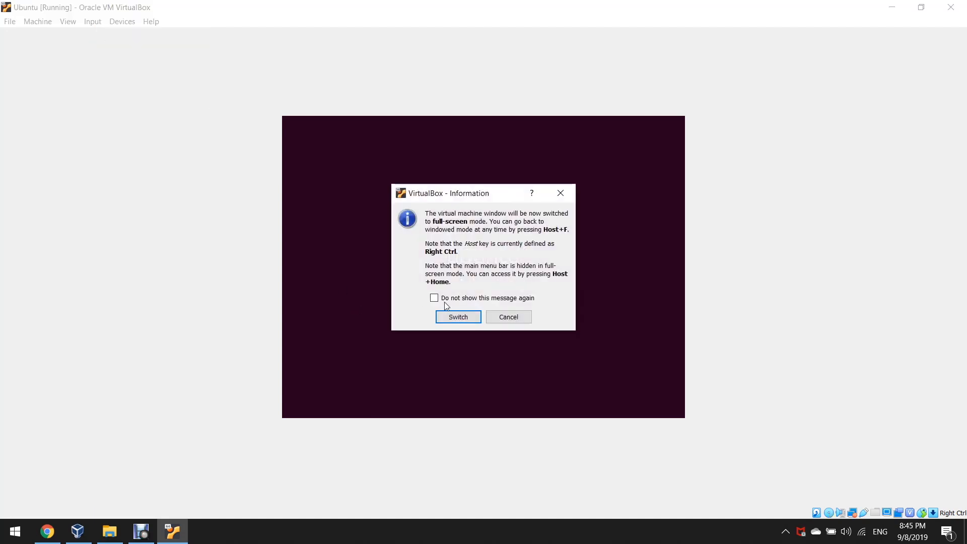
{"action": "left_click", "coordinate": [458, 318]}
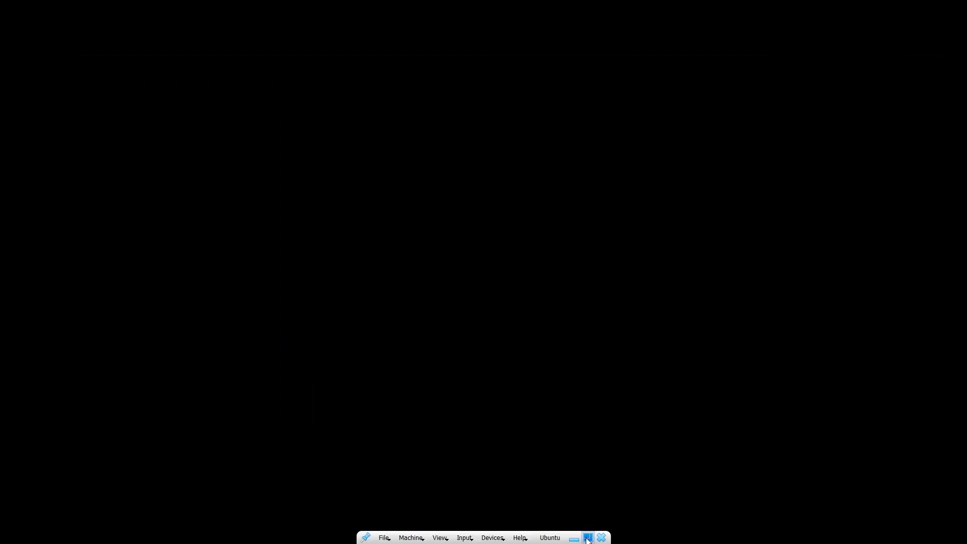
{"action": "left_click", "coordinate": [587, 538]}
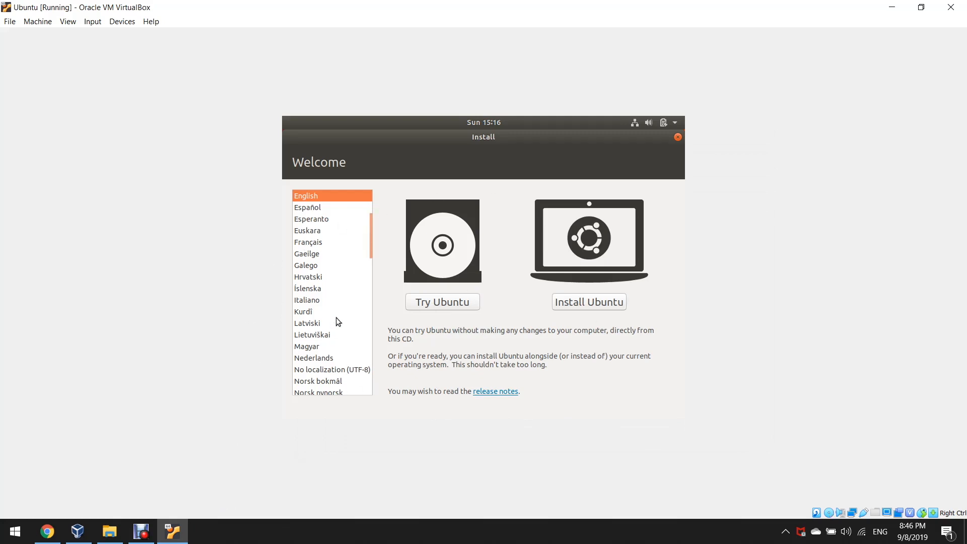
Start the Ubuntu install with English (US) keyboard and Normal installation downloading updates.
{"action": "left_click", "coordinate": [579, 304]}
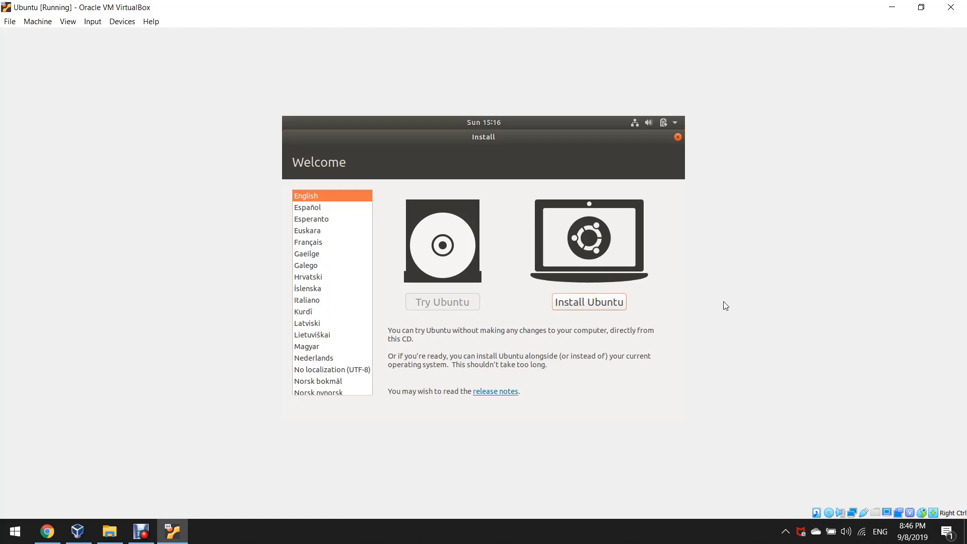
{"action": "key", "text": "Return"}
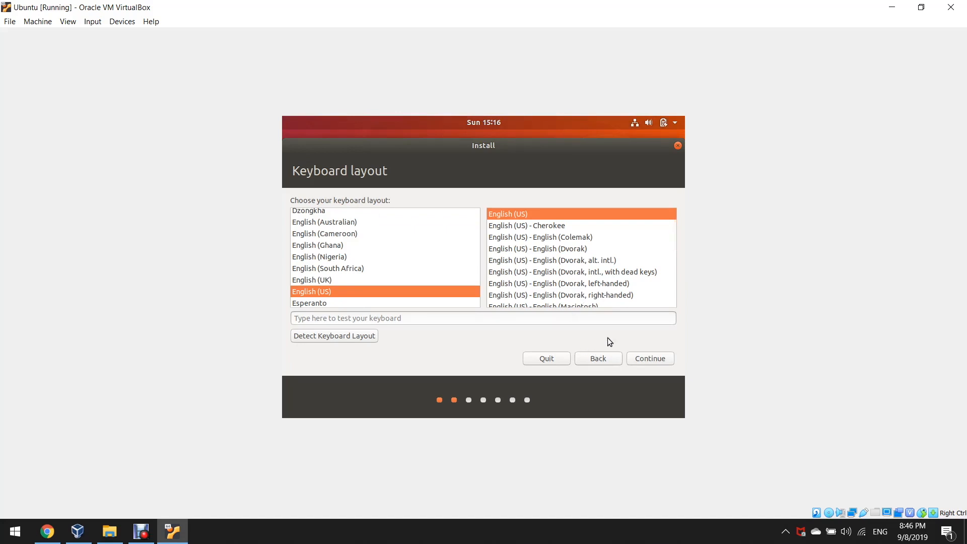
{"action": "left_click", "coordinate": [645, 363]}
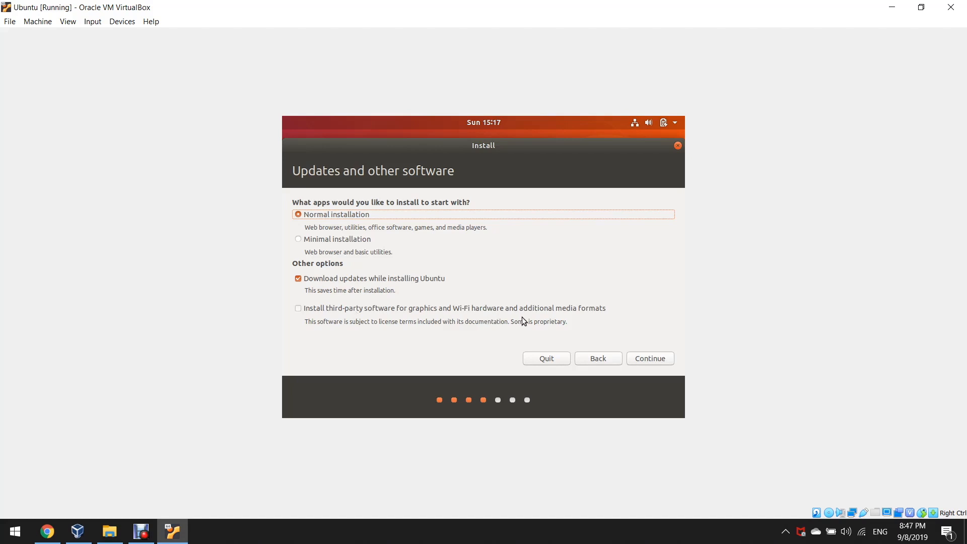
{"action": "left_click", "coordinate": [654, 359]}
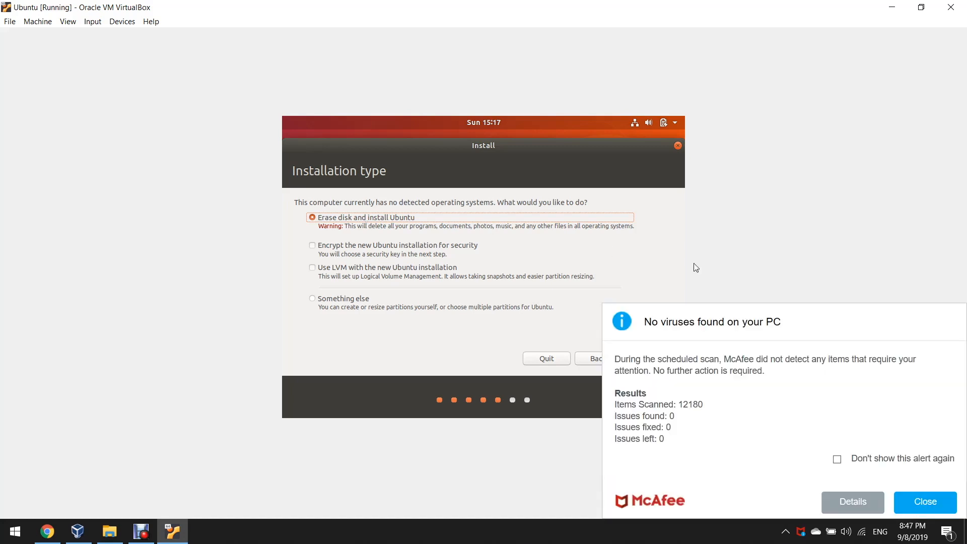
Dismiss the antivirus popup, choose Erase disk and install Ubuntu, and confirm the partition changes.
{"action": "left_click", "coordinate": [914, 504]}
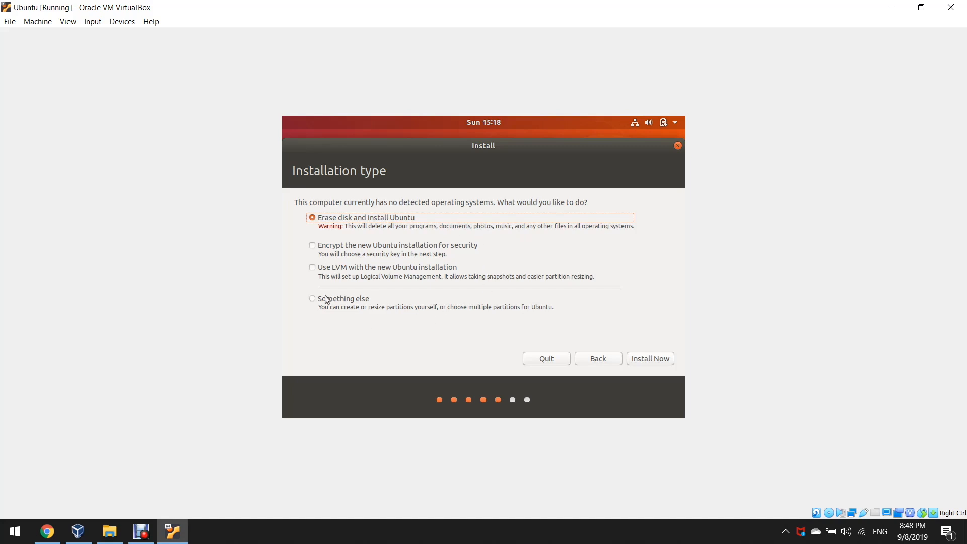
{"action": "left_click", "coordinate": [669, 359]}
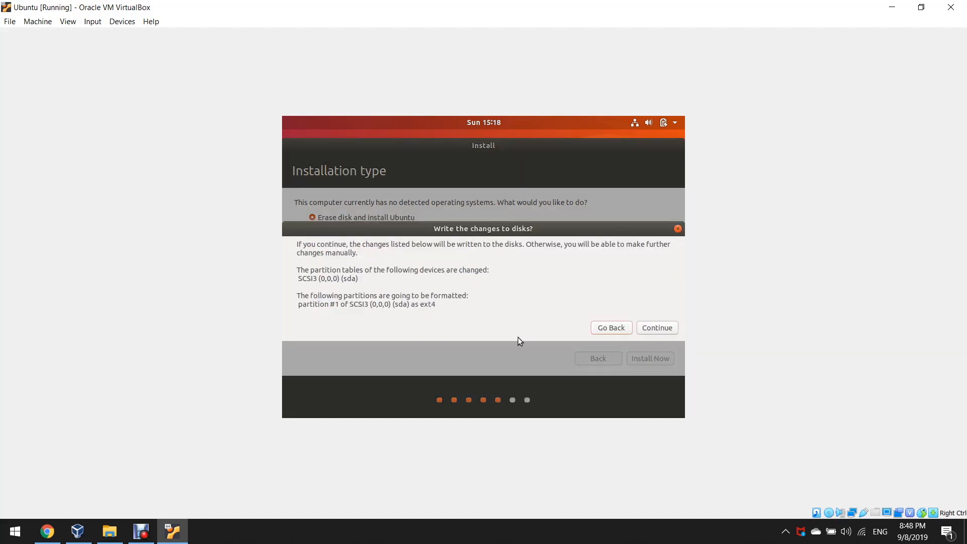
{"action": "left_click", "coordinate": [673, 329]}
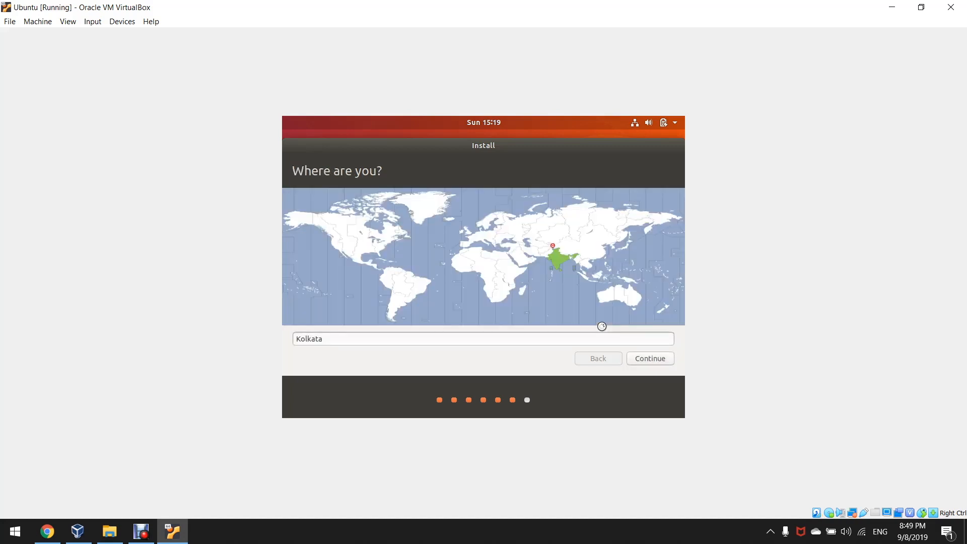
Keep Kolkata as the location and enter the user's full name, username and account password.
{"action": "left_click", "coordinate": [643, 359]}
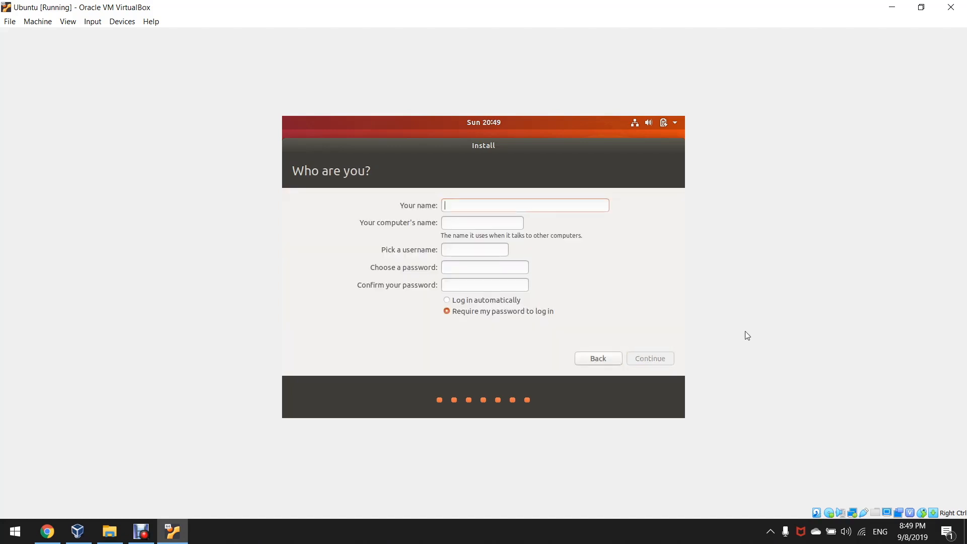
{"action": "type", "text": "Khus"}
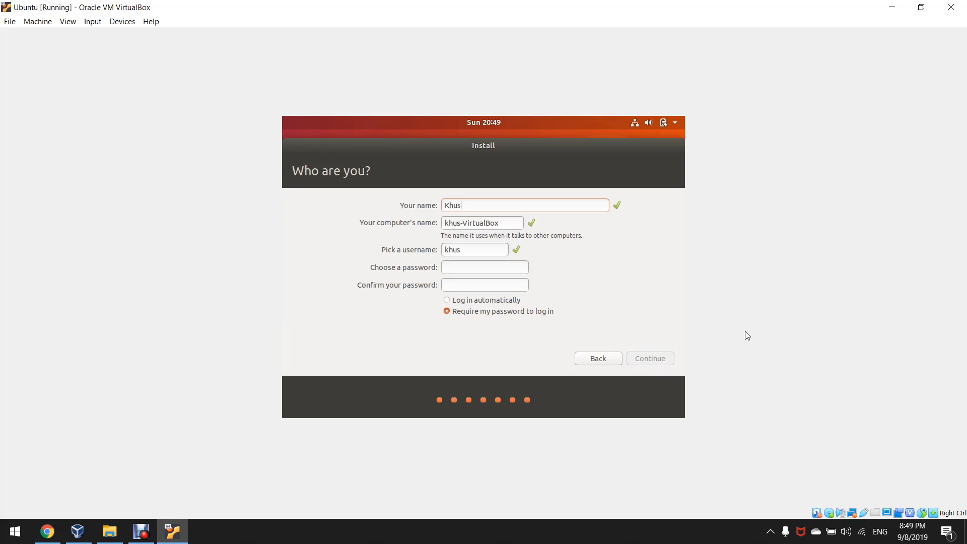
{"action": "type", "text": "hei Meghana "}
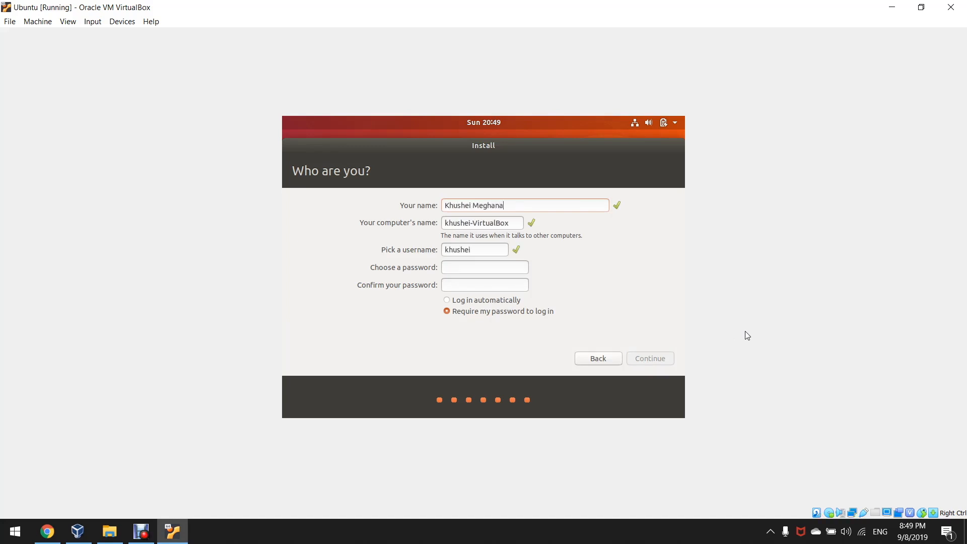
{"action": "type", "text": "Meda"}
{"action": "key", "text": "Left"}
{"action": "key", "text": "Left"}
{"action": "key", "text": "BackSpace"}
{"action": "key", "text": "BackSpace"}
{"action": "key", "text": "BackSpace"}
{"action": "key", "text": "BackSpace"}
{"action": "key", "text": "BackSpace"}
{"action": "key", "text": "BackSpace"}
{"action": "key", "text": "BackSpace"}
{"action": "key", "text": "BackSpace"}
{"action": "left_click", "coordinate": [490, 248]}
{"action": "type", "text": "_meda"}
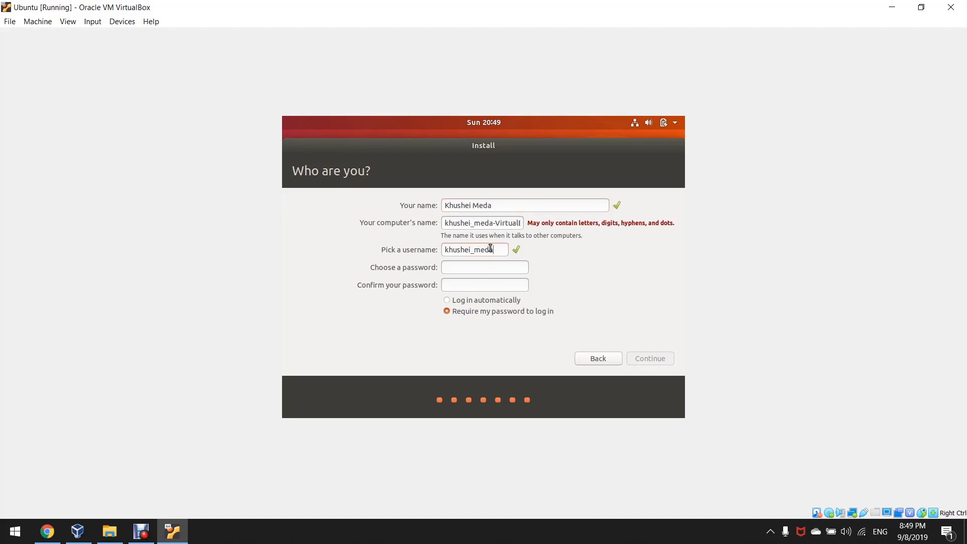
{"action": "key", "text": "BackSpace"}
{"action": "key", "text": "BackSpace"}
{"action": "key", "text": "BackSpace"}
{"action": "key", "text": "BackSpace"}
{"action": "key", "text": "BackSpace"}
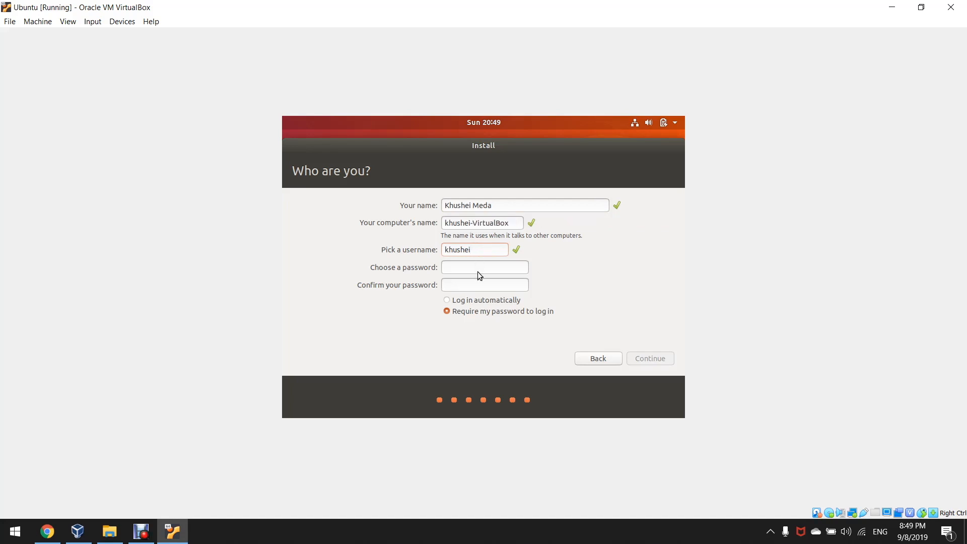
{"action": "type", "text": "123456789123456789"}
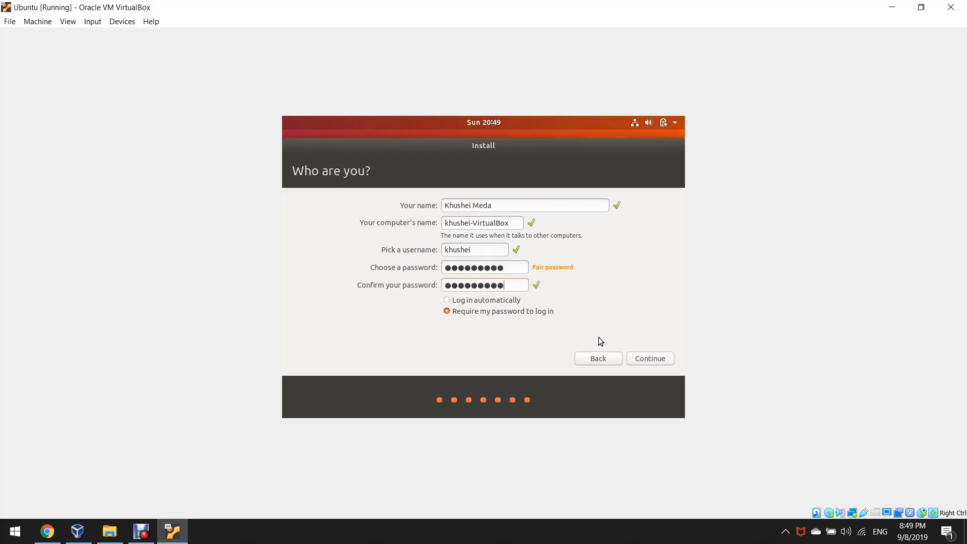
{"action": "left_click", "coordinate": [632, 360]}
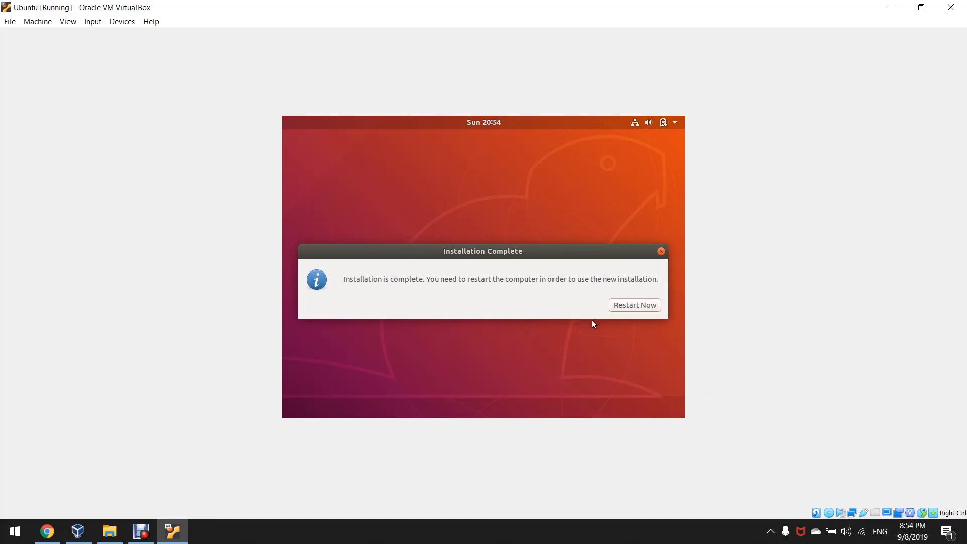
Choose Restart Now to reboot the VM into the installed Ubuntu.
{"action": "left_click", "coordinate": [649, 304]}
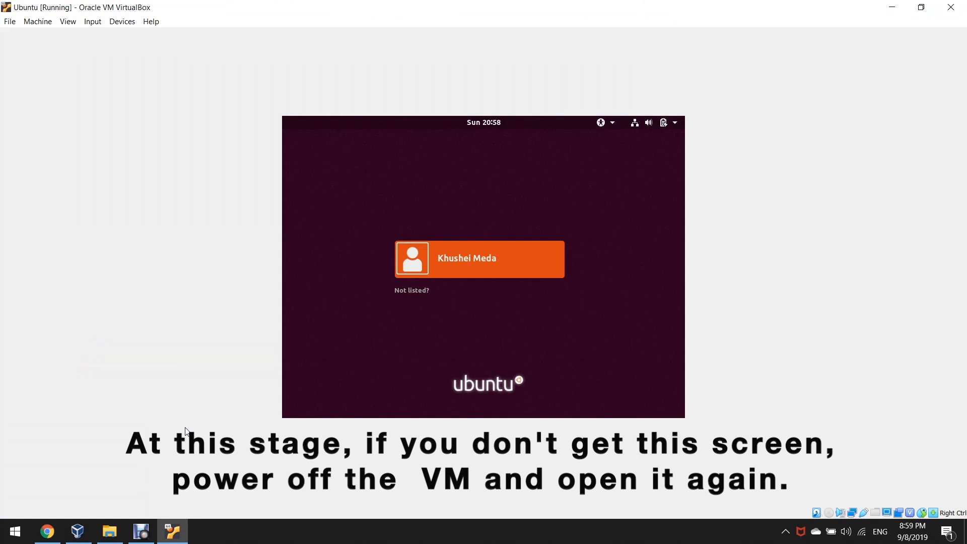
Select the new user account and sign in with its password.
{"action": "left_click", "coordinate": [472, 272]}
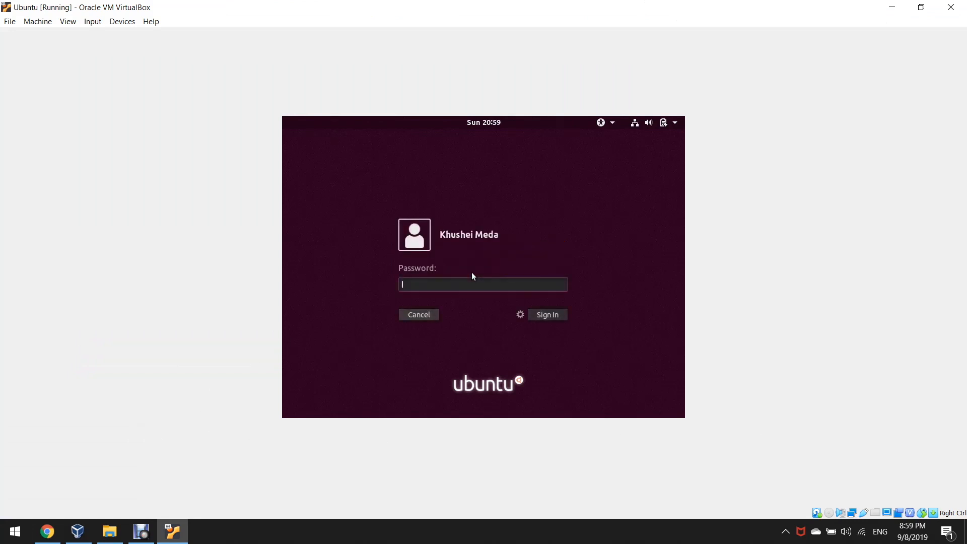
{"action": "type", "text": "******"}
{"action": "key", "text": "Return"}
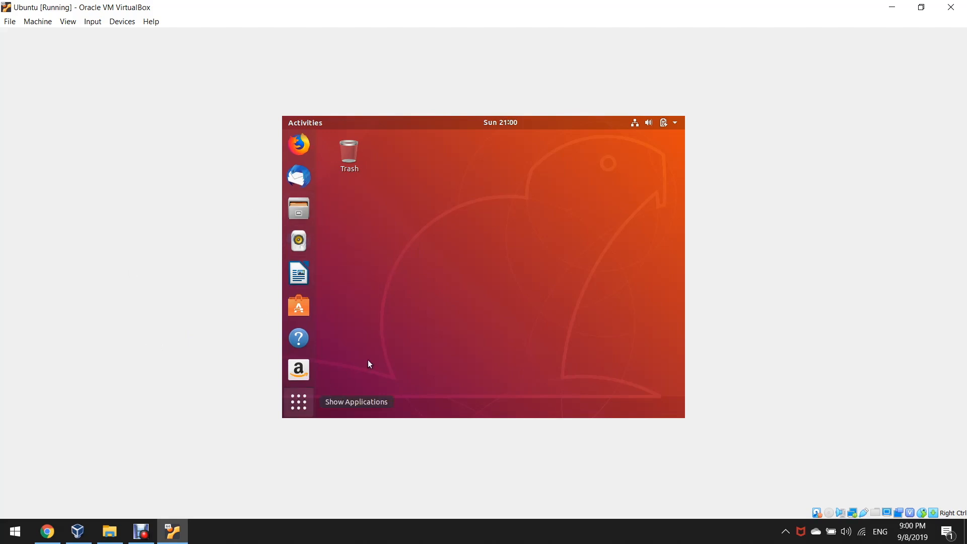
Launch Terminal from Show Applications and run pwd to print the home directory.
{"action": "left_click", "coordinate": [303, 409]}
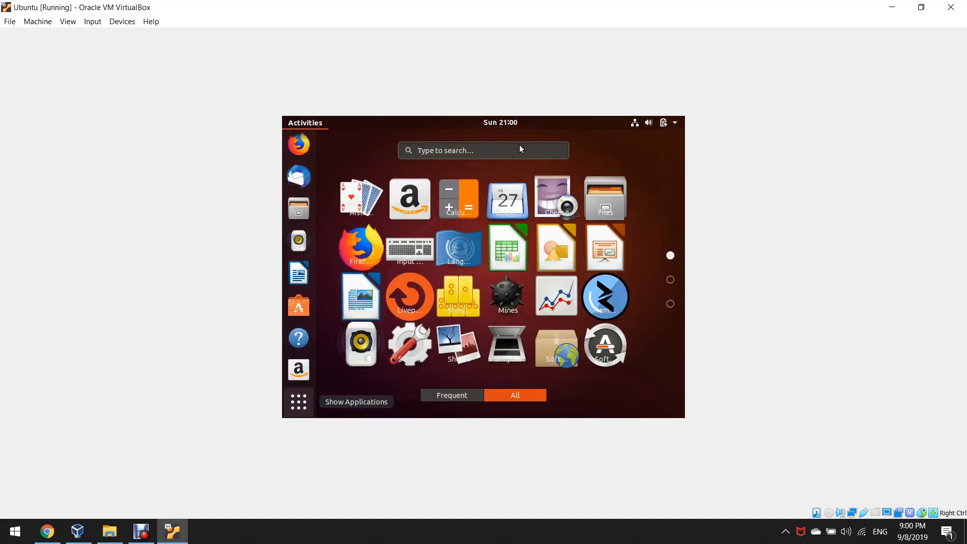
{"action": "left_click", "coordinate": [520, 150]}
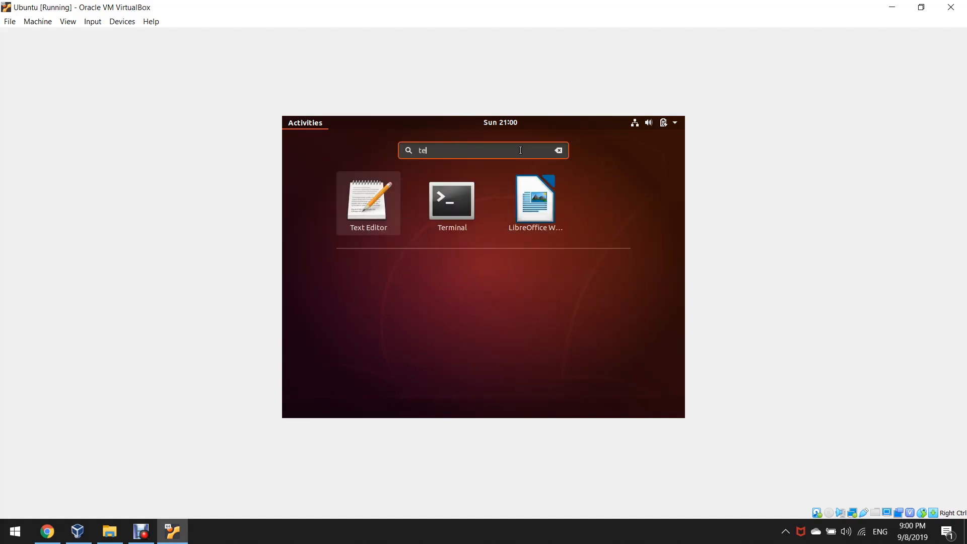
{"action": "left_click", "coordinate": [468, 201]}
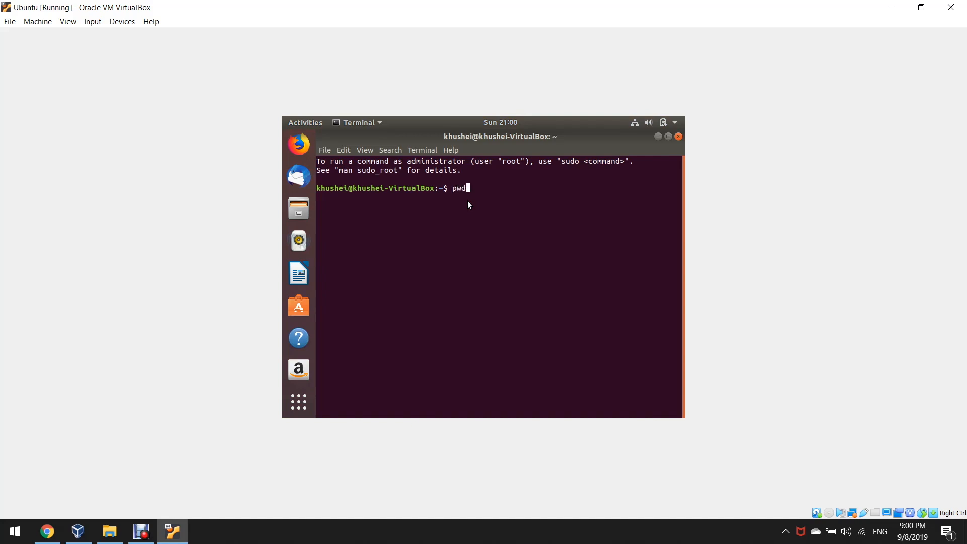
{"action": "key", "text": "Return"}
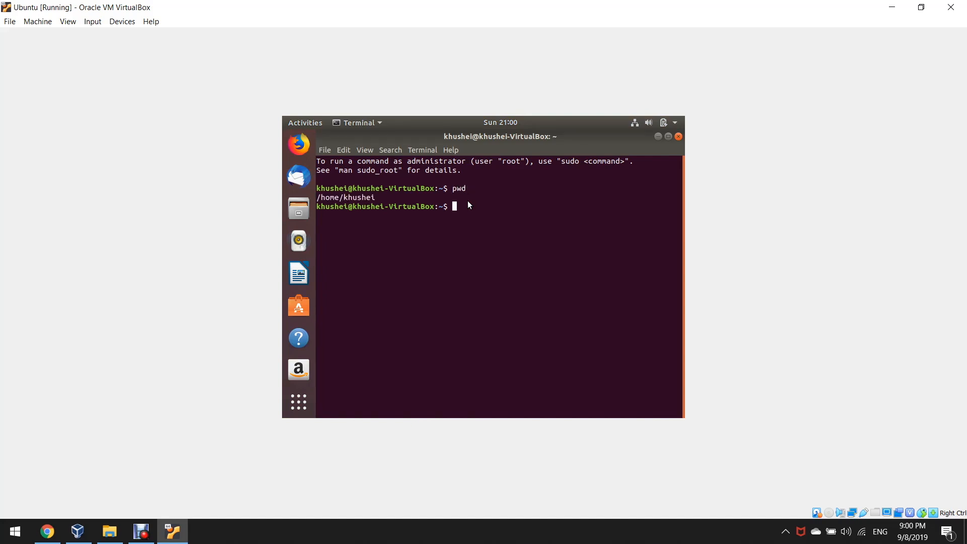